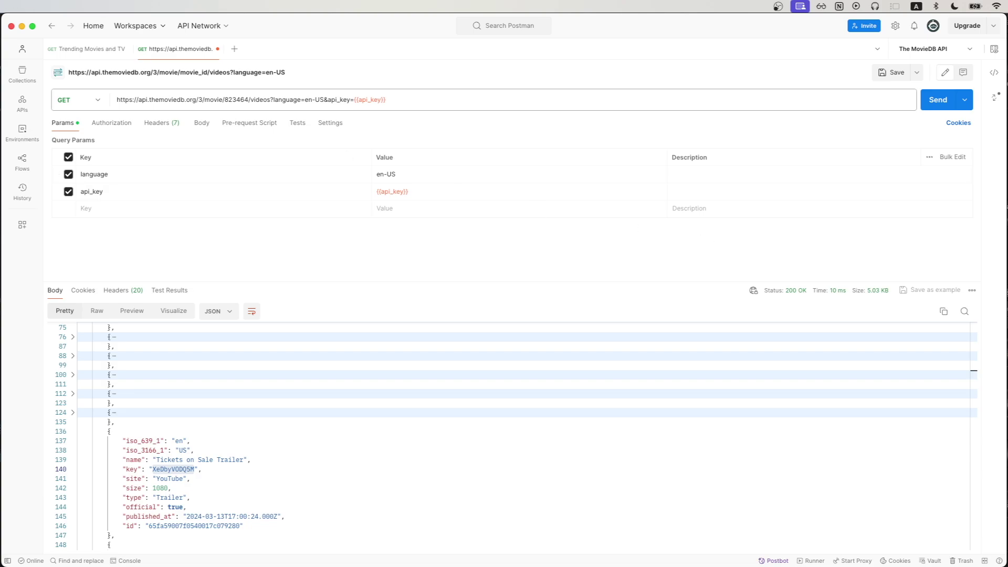
Paste the TMDB videos endpoint URL with movie_id and language=en-US into a new request
key(super+o)
text(https://api.themoviedb.org/3/movie/movie_id/videos?language=en-US)
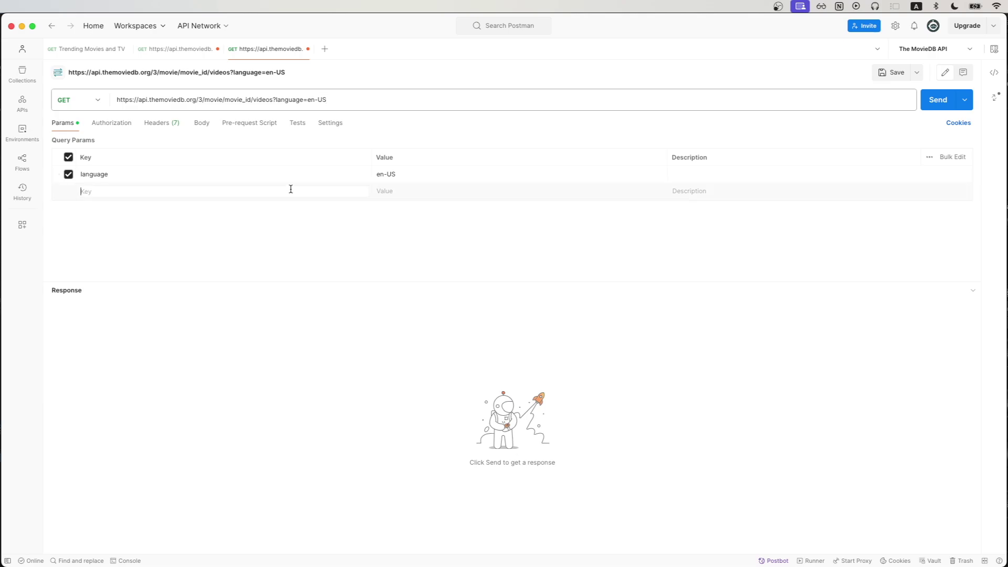
text(api_k)
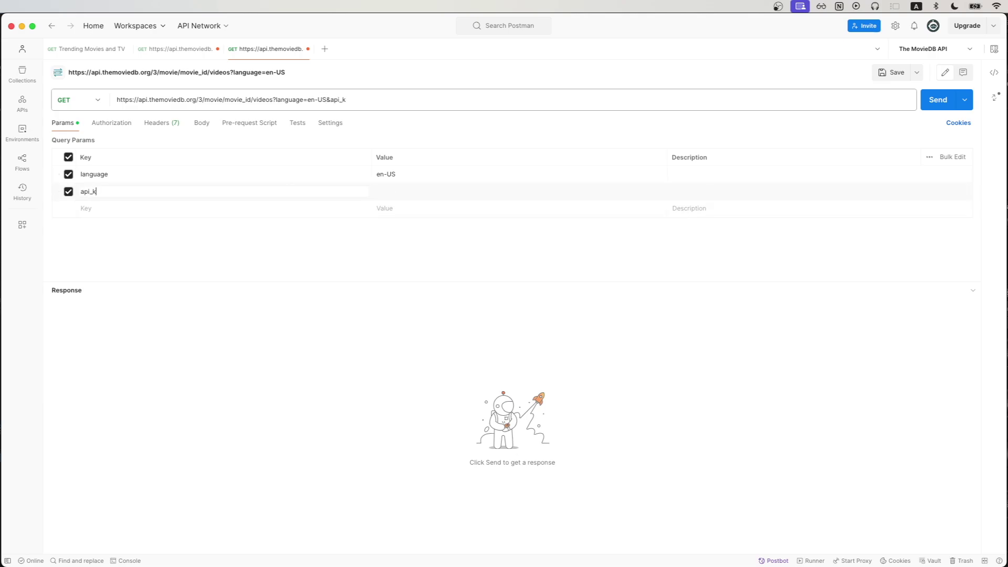
text(ey)
Add an api_key query parameter whose value is the {{api_key}} environment variable
click(410, 193)
text({{)
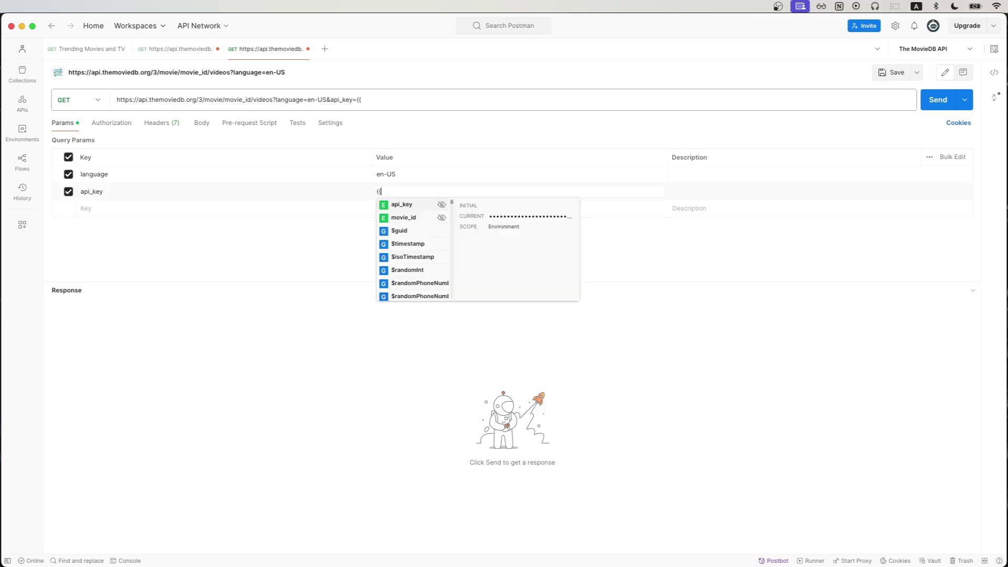
key(Return)
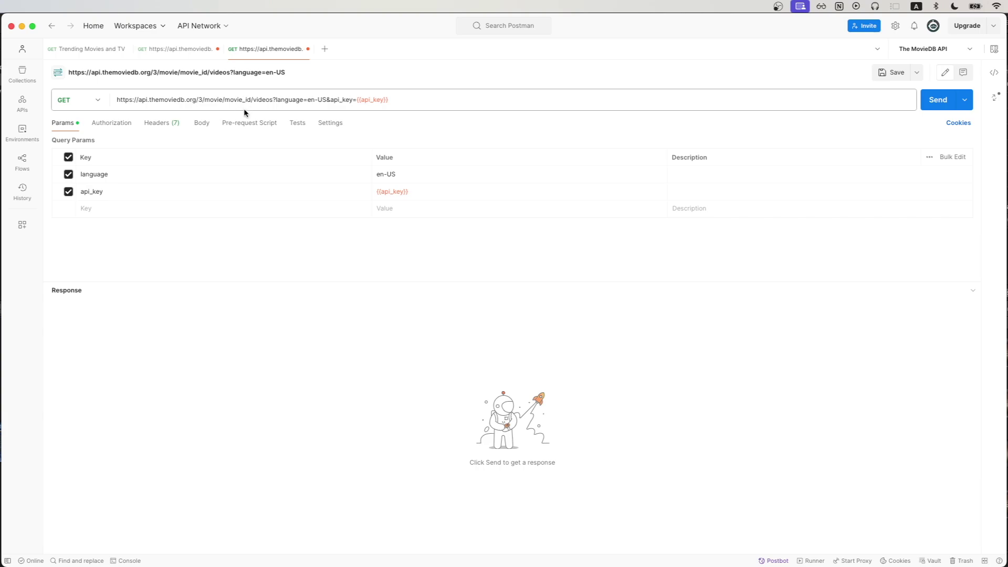
Copy movie ID 823464 from the Trending results and put it in place of movie_id in the URL
click(101, 52)
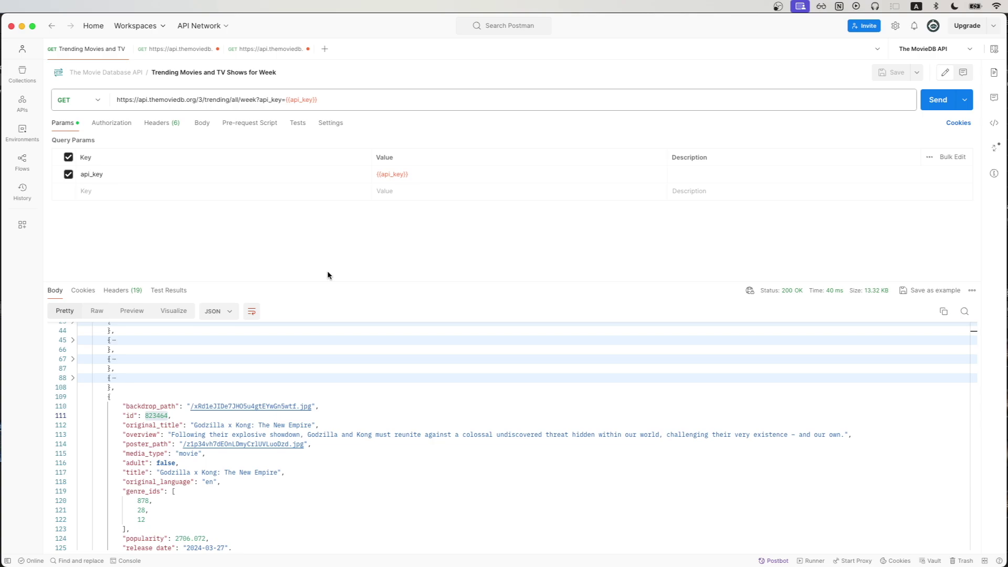
mouse_move(520, 441)
double_click(154, 415)
key(super+c)
click(267, 49)
double_click(238, 100)
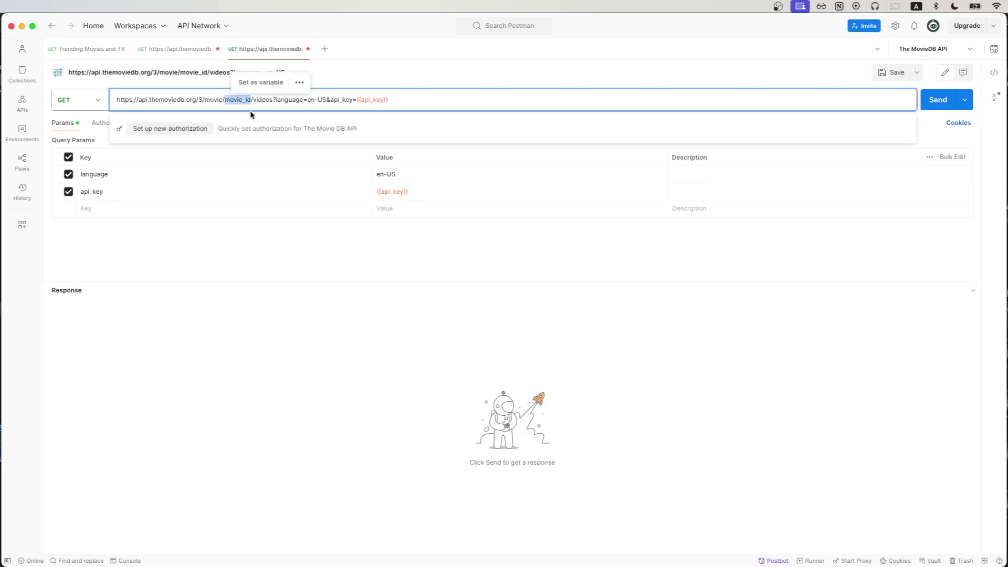
key(super+v)
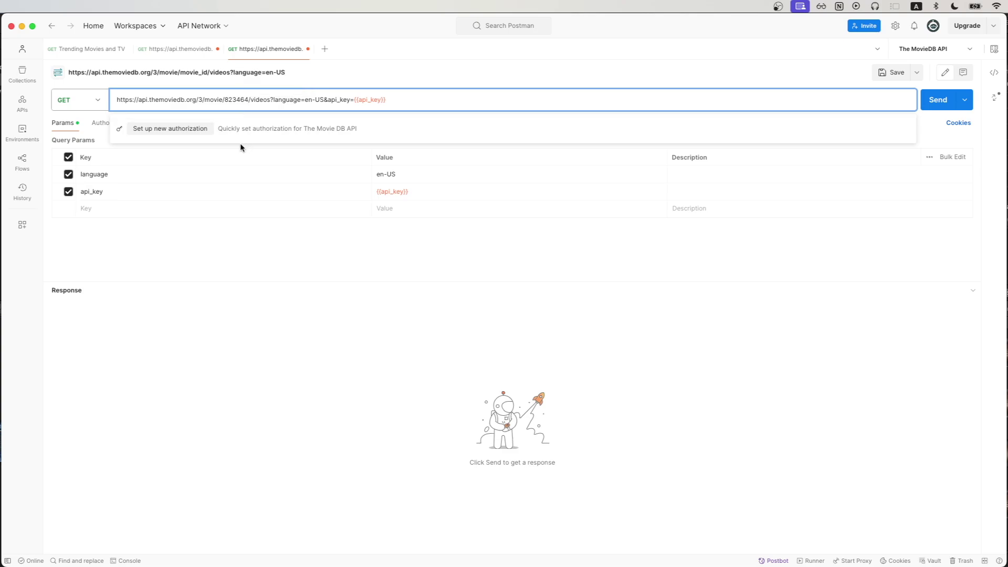
click(242, 142)
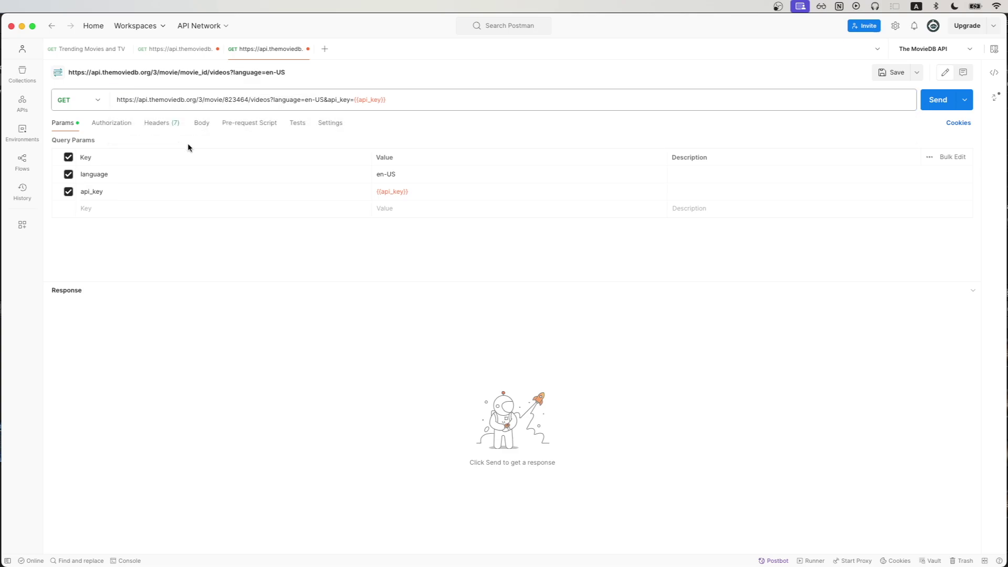
Send the request, then search the response for 'trailer' and select YouTube key XeDbyVODQ5M
click(937, 100)
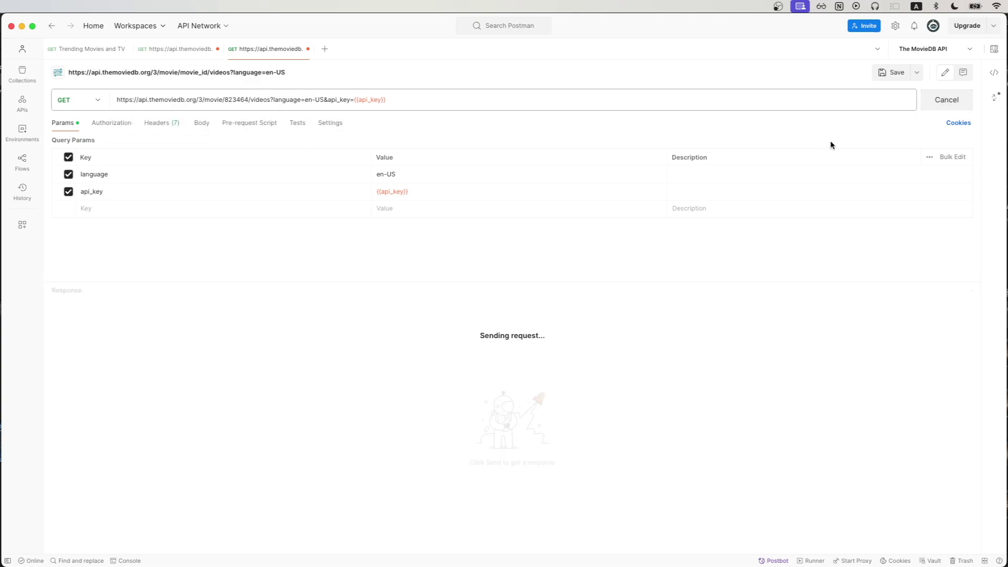
click(531, 376)
key(super+f)
text(trailer)
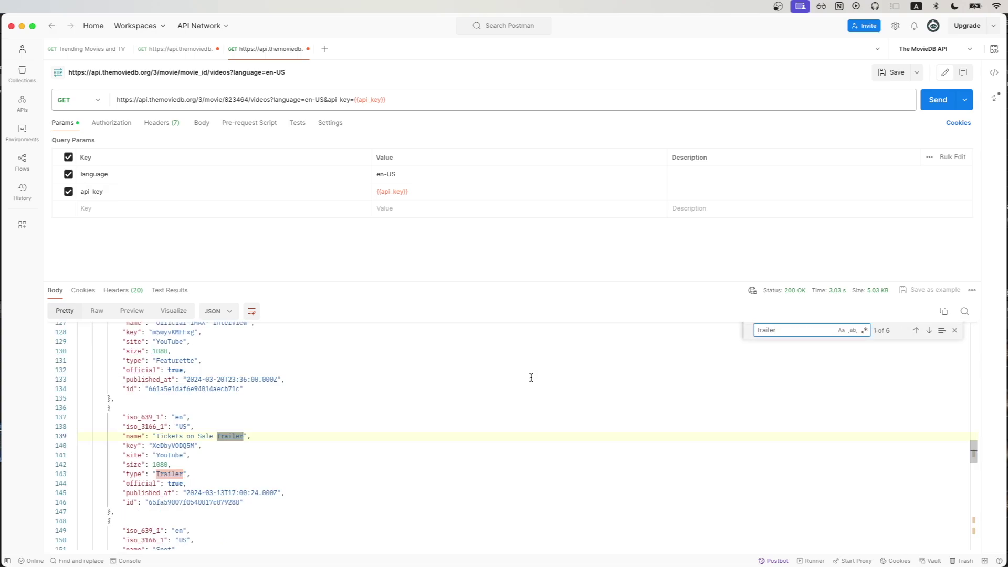
double_click(180, 446)
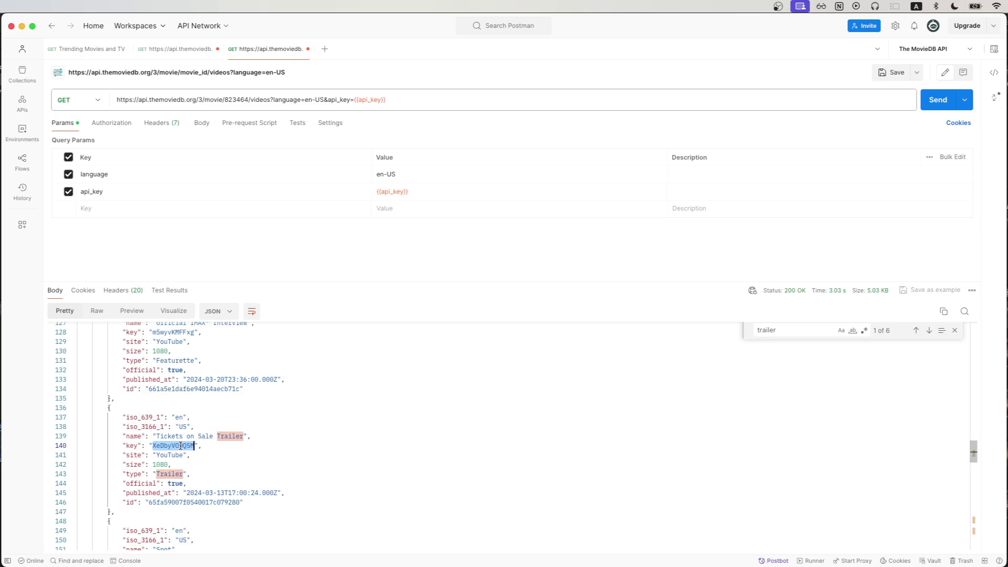